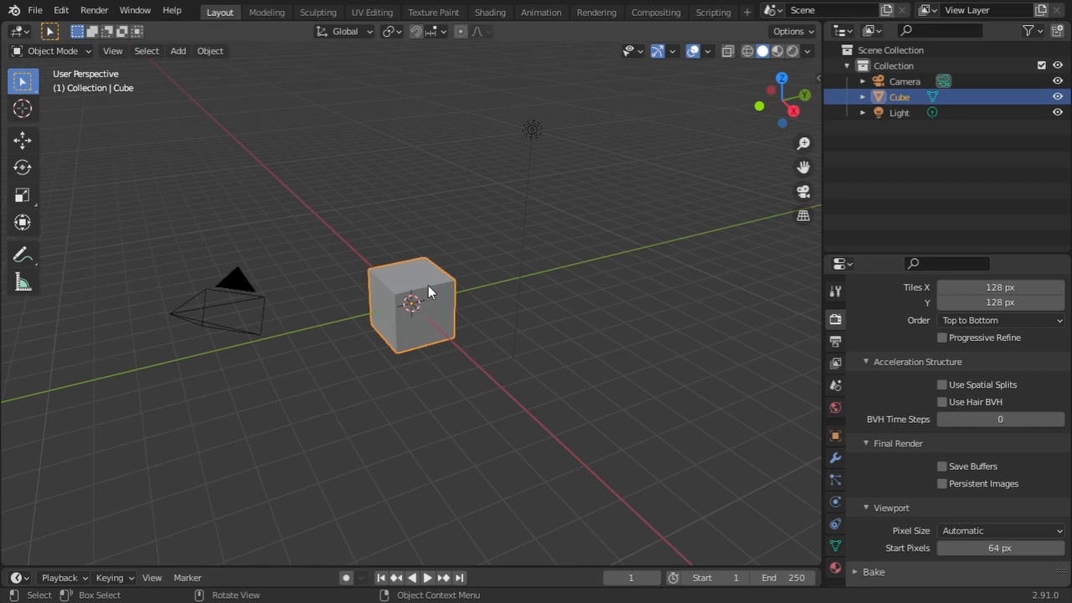
Delete the default cube from the scene.
{"action": "key", "text": "Delete"}
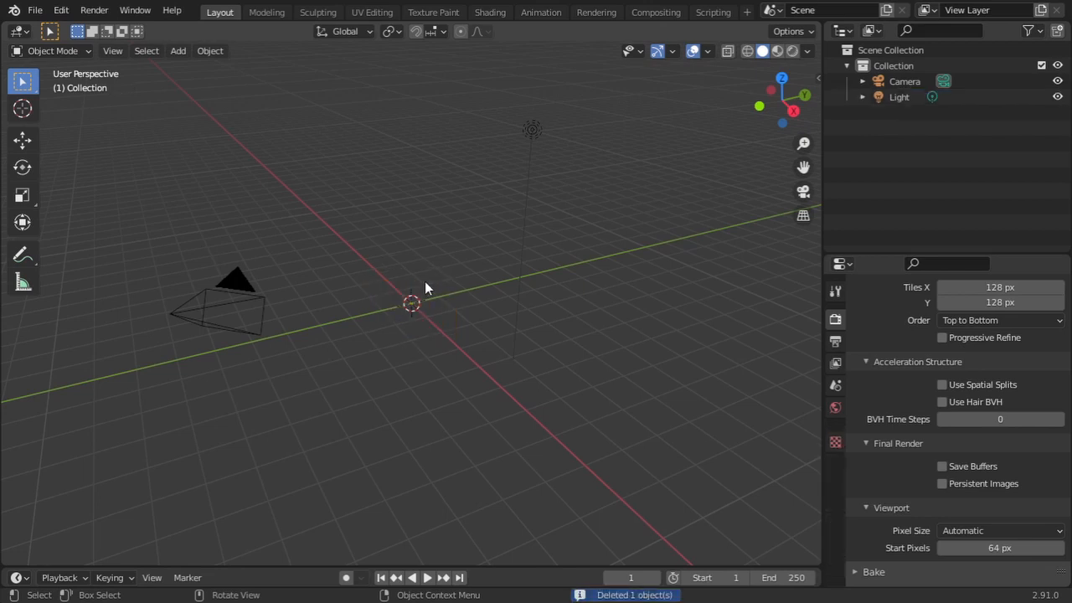
{"action": "left_click", "coordinate": [175, 52]}
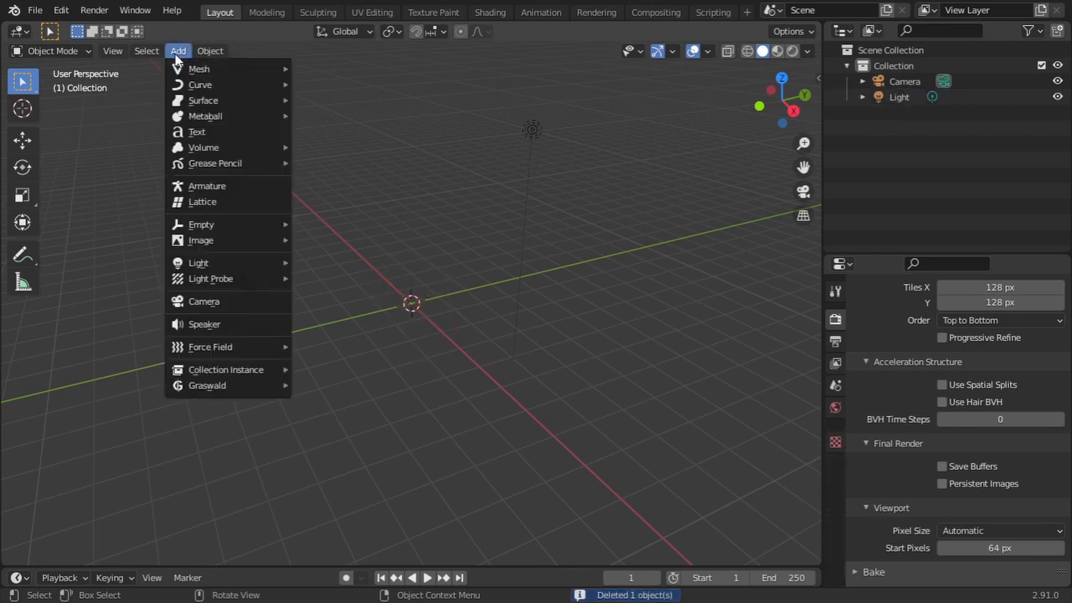
{"action": "mouse_move", "coordinate": [186, 68]}
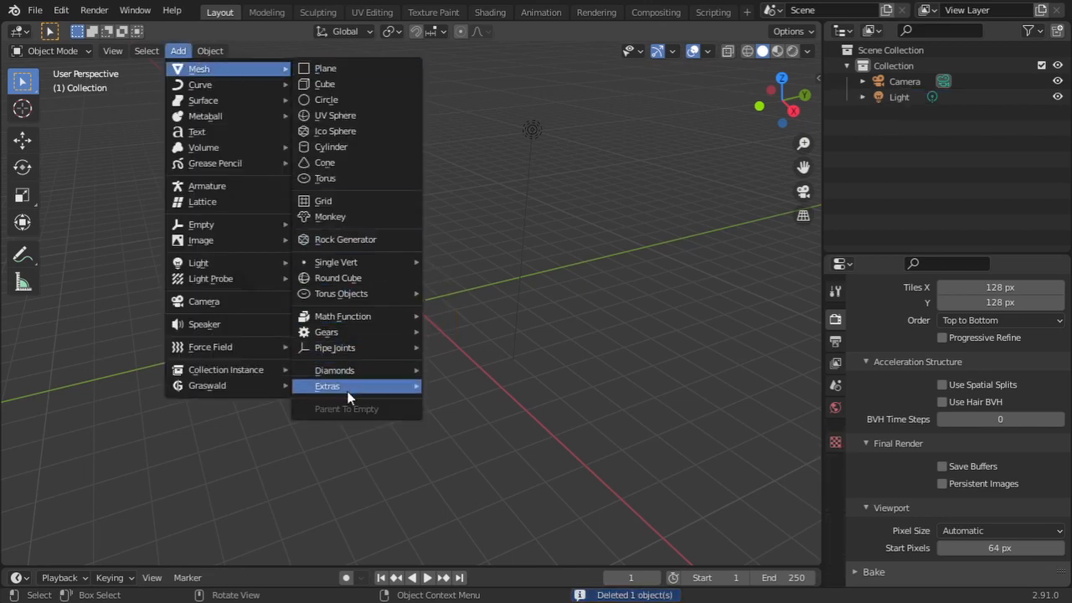
{"action": "mouse_move", "coordinate": [352, 389]}
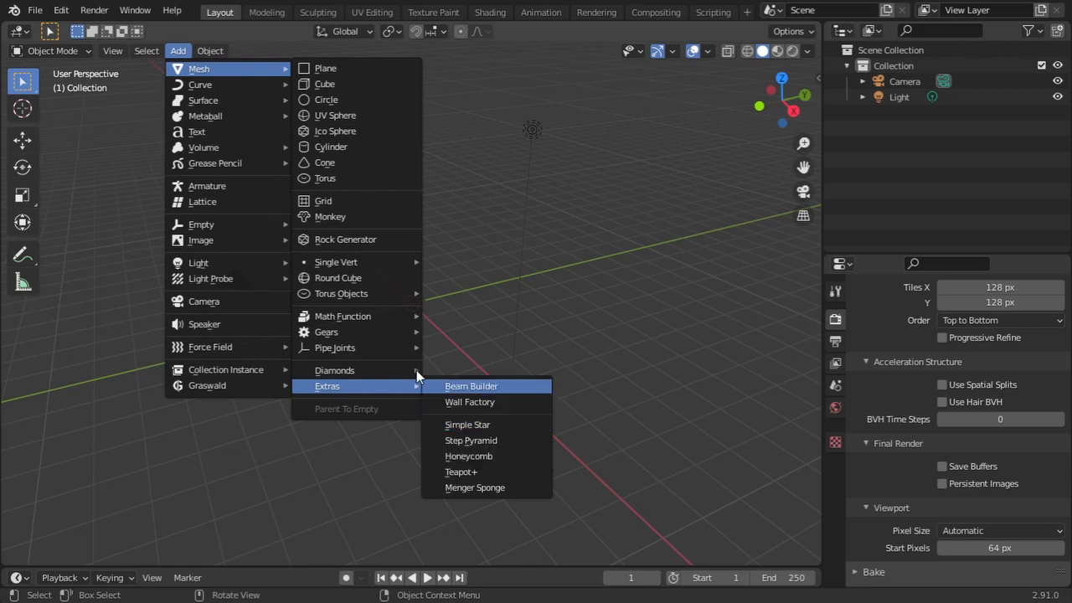
{"action": "left_click", "coordinate": [65, 10]}
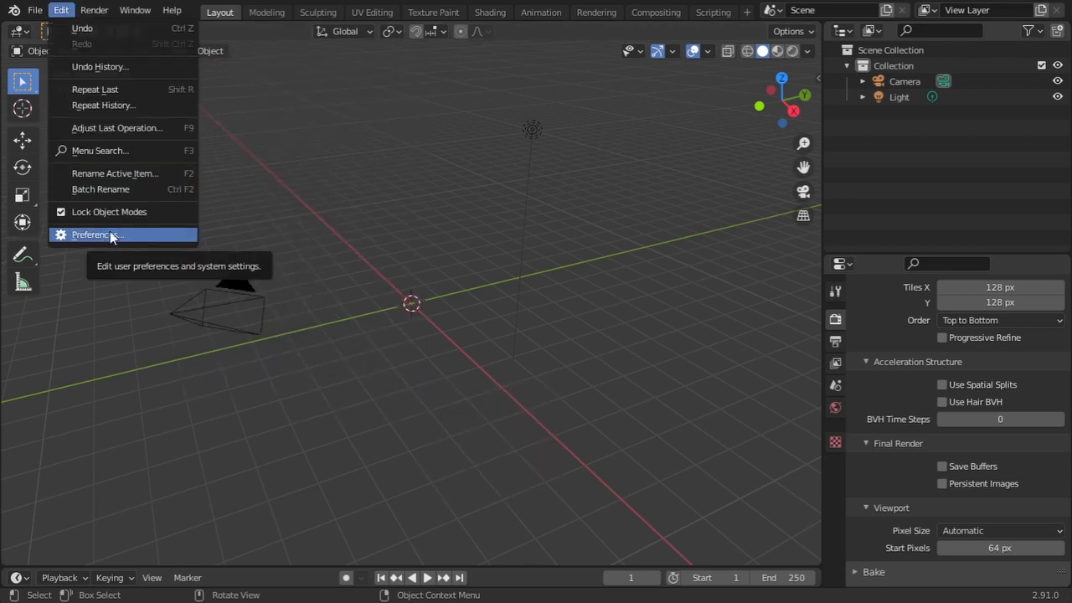
{"action": "left_click", "coordinate": [66, 10]}
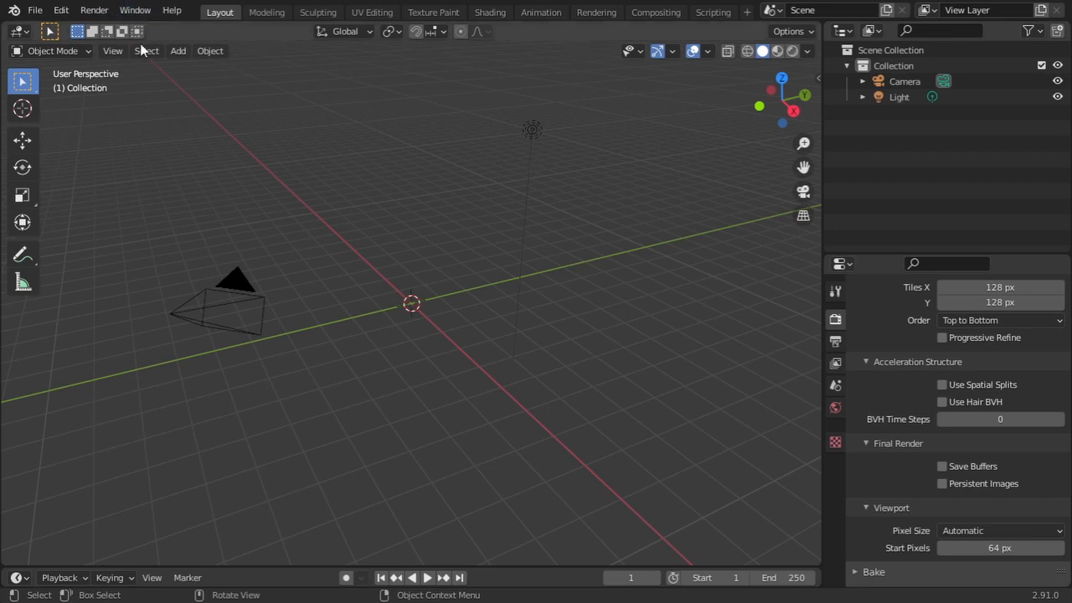
Add a Simple Star mesh from the extra objects at the world origin.
{"action": "left_click", "coordinate": [178, 52]}
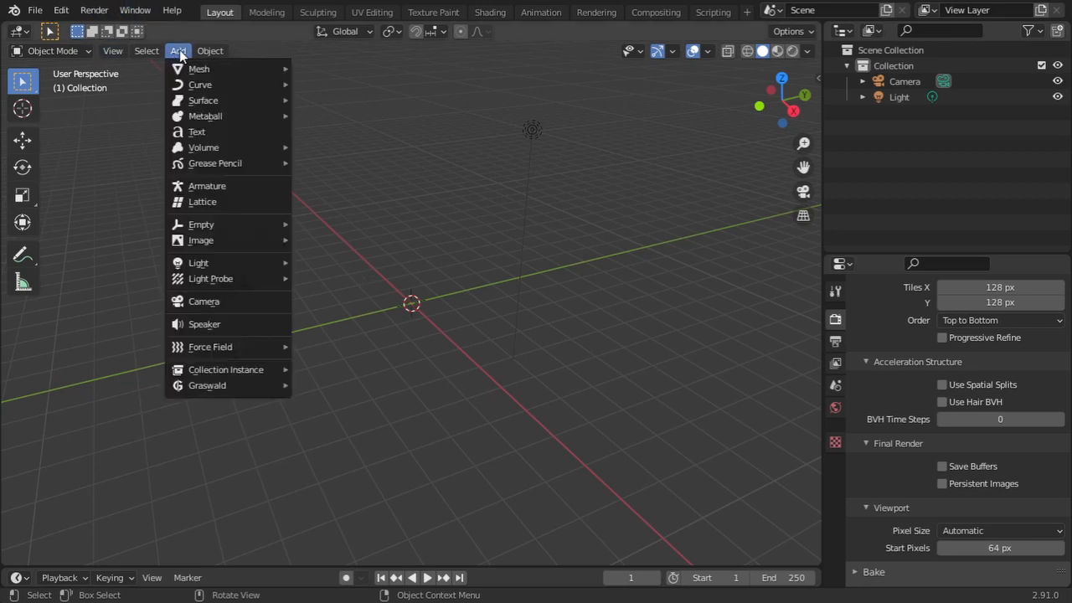
{"action": "mouse_move", "coordinate": [190, 73]}
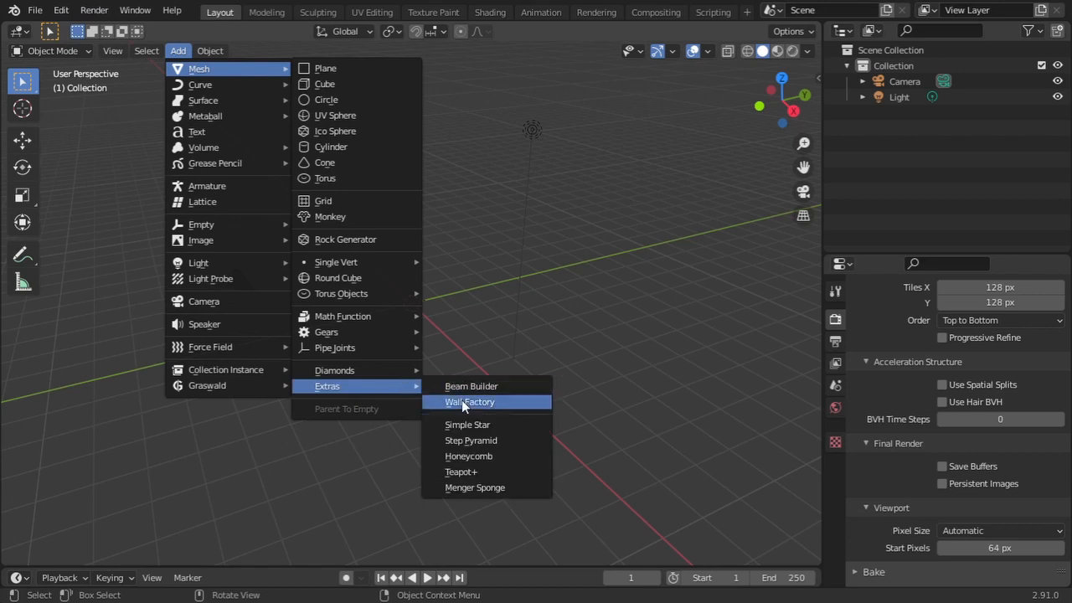
{"action": "left_click", "coordinate": [467, 419]}
{"action": "mouse_move", "coordinate": [459, 414]}
{"action": "middle_mouse_down"}
{"action": "mouse_move", "coordinate": [434, 358]}
{"action": "mouse_move", "coordinate": [441, 418]}
{"action": "middle_mouse_up"}
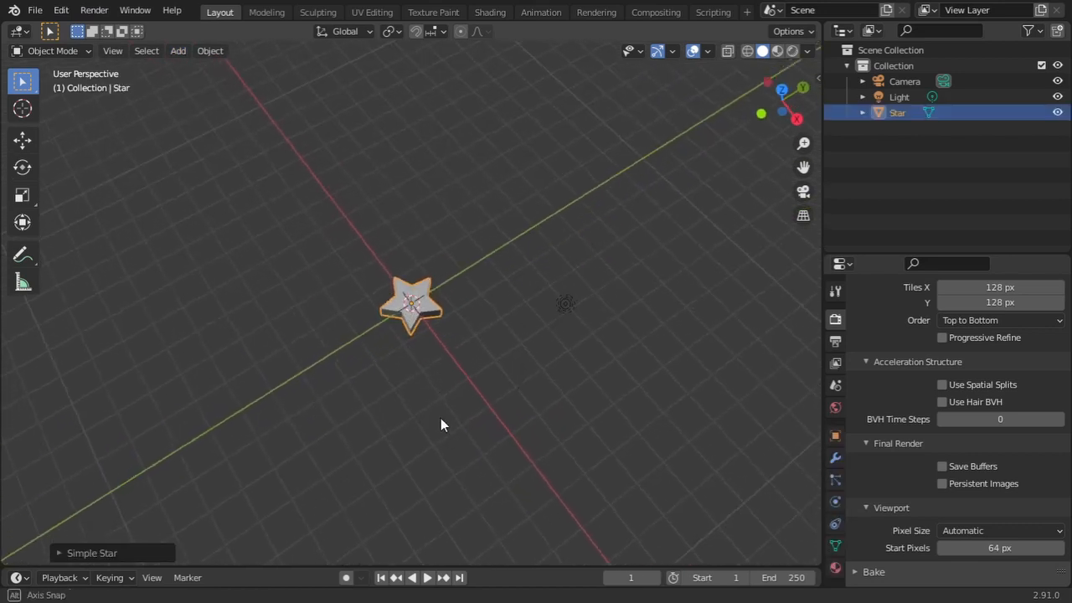
{"action": "scroll", "coordinate": [398, 320], "scroll_direction": "up", "scroll_amount": 6}
{"action": "scroll", "coordinate": [404, 313], "scroll_direction": "up", "scroll_amount": 3}
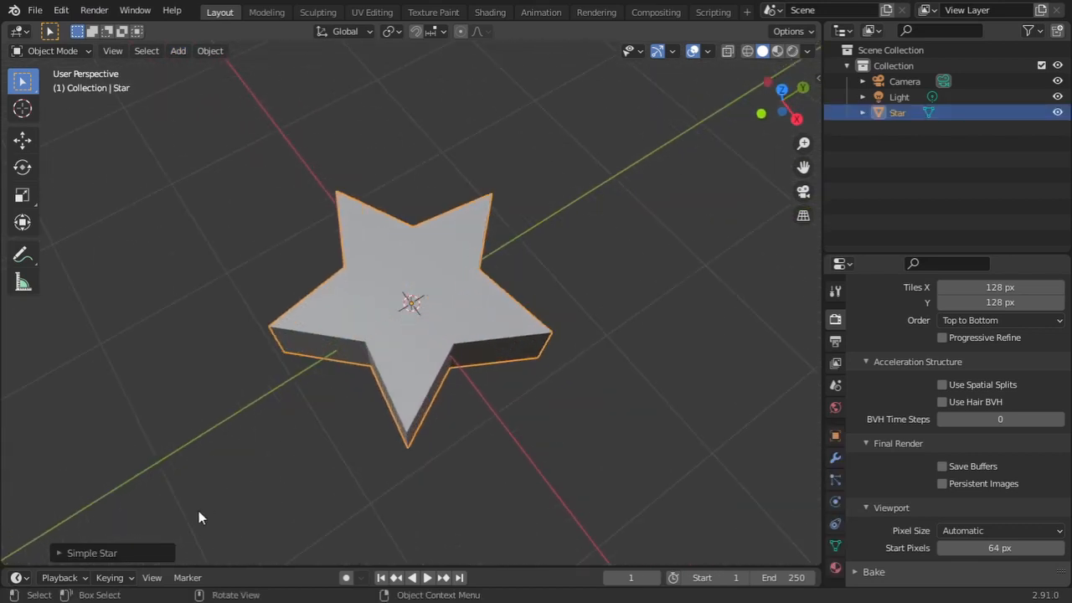
Set the star to 9 points, outer radius 1.36, inner radius 0.95 and height 0.20.
{"action": "left_click", "coordinate": [124, 549]}
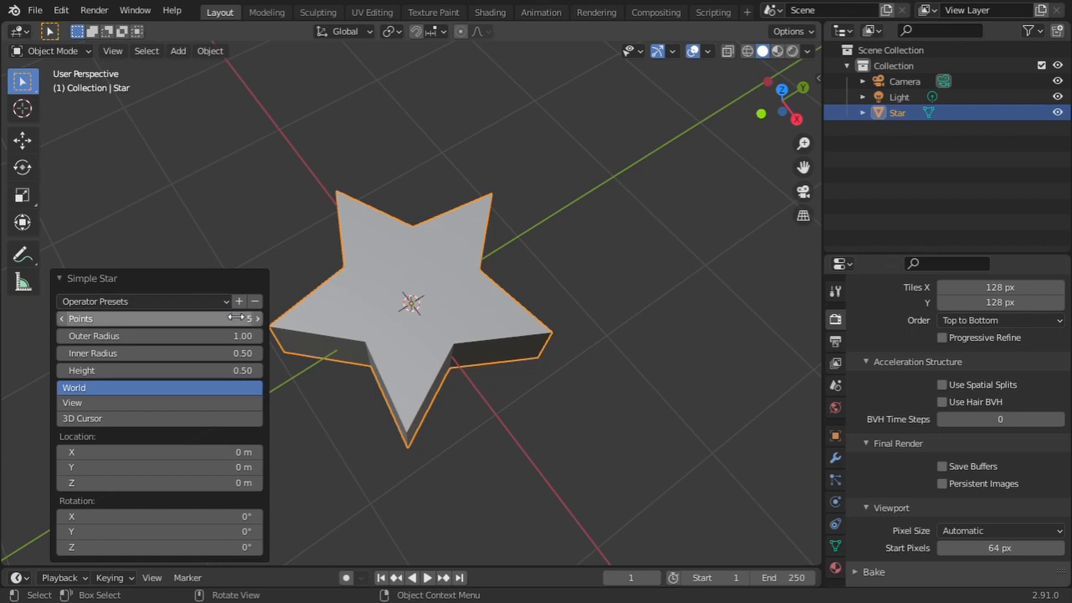
{"action": "left_click_drag", "start_coordinate": [170, 318], "coordinate": [206, 353]}
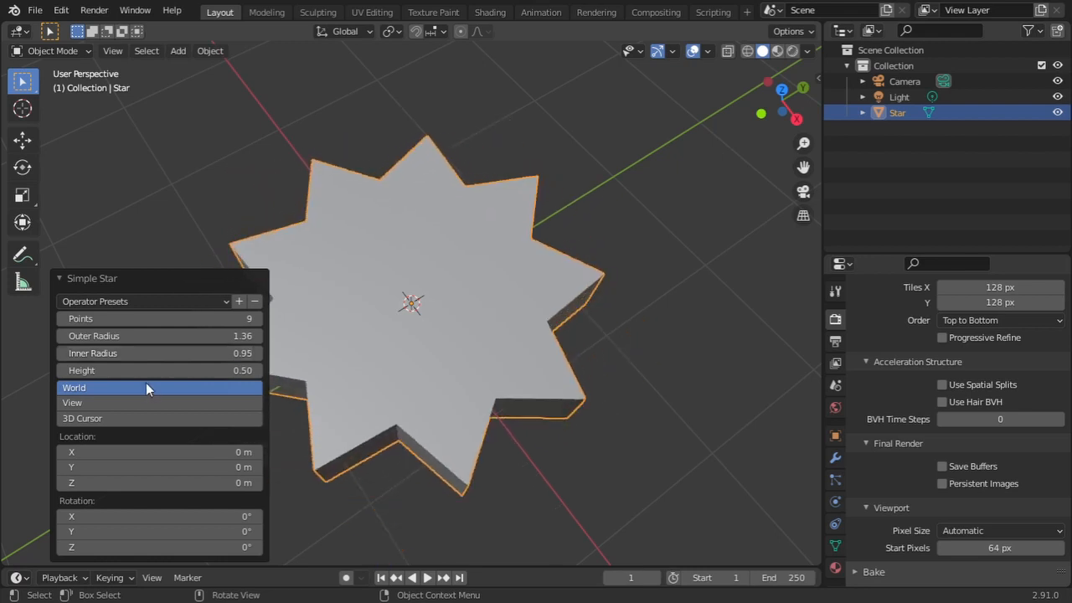
{"action": "left_click_drag", "start_coordinate": [140, 374], "coordinate": [118, 370]}
{"action": "middle_click_drag", "start_coordinate": [444, 377], "coordinate": [426, 330]}
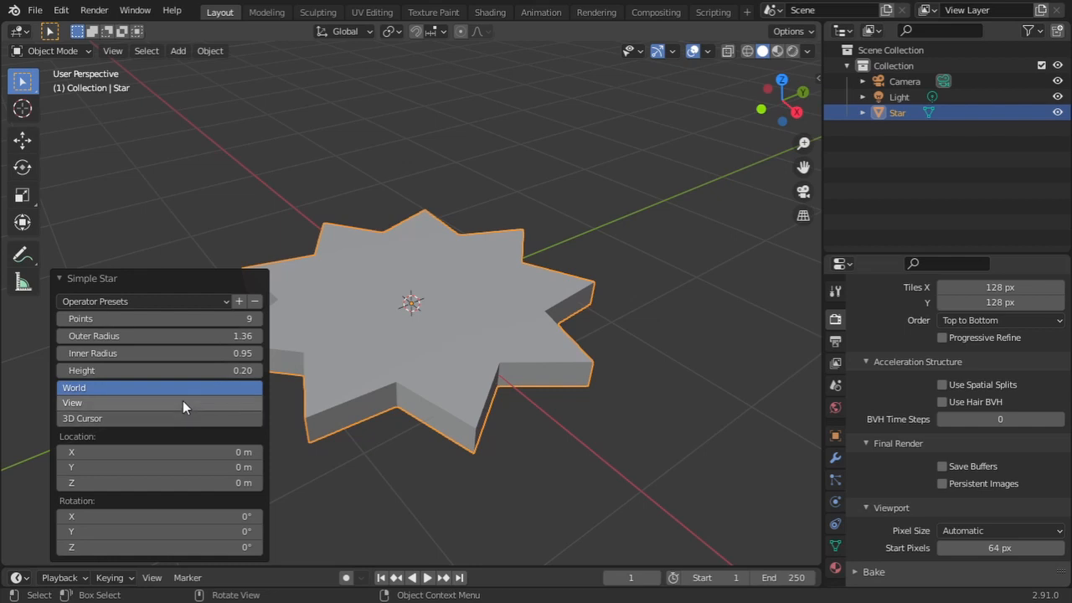
Try the star's View alignment, switch it to 3D Cursor, and set its location to X -0.62 m, Y 0.38 m, Z 0.32 m.
{"action": "left_click", "coordinate": [103, 403]}
{"action": "middle_click_drag", "start_coordinate": [596, 365], "coordinate": [651, 334]}
{"action": "left_click", "coordinate": [140, 406]}
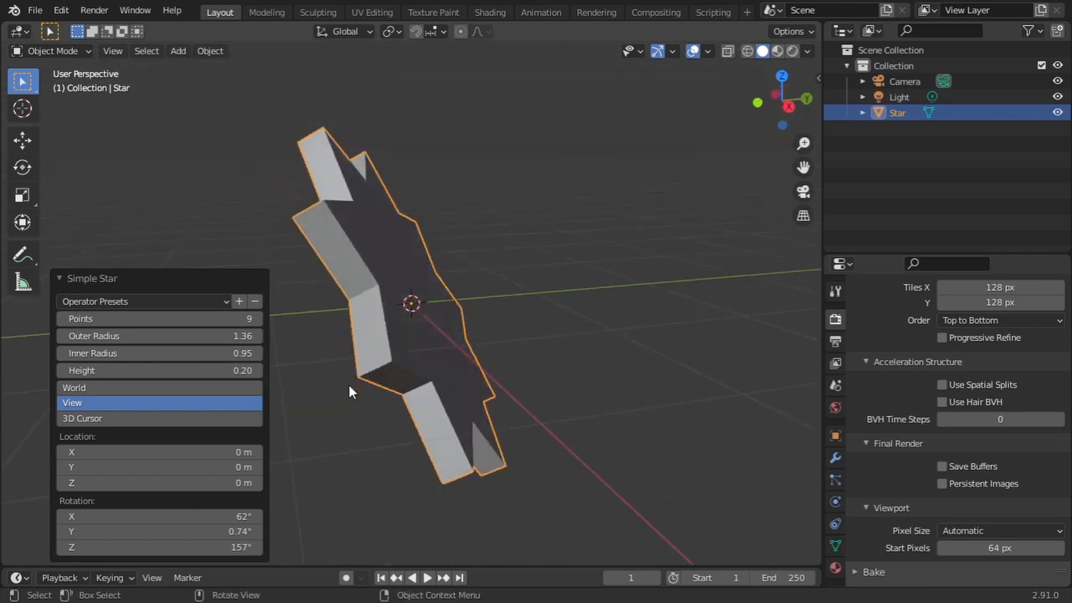
{"action": "left_click", "coordinate": [177, 421]}
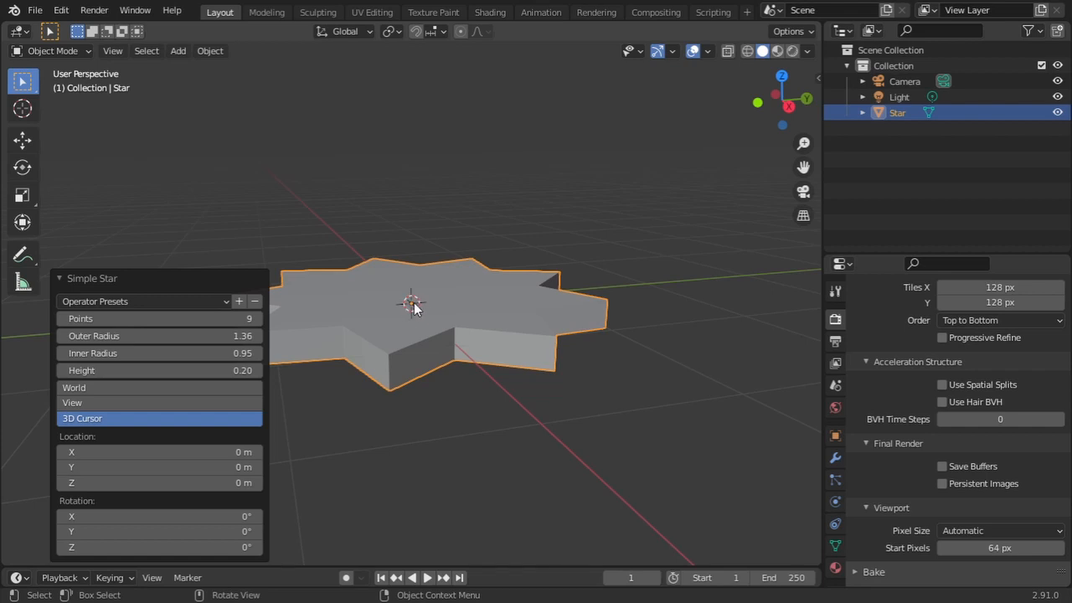
{"action": "middle_click_drag", "start_coordinate": [433, 292], "coordinate": [483, 342]}
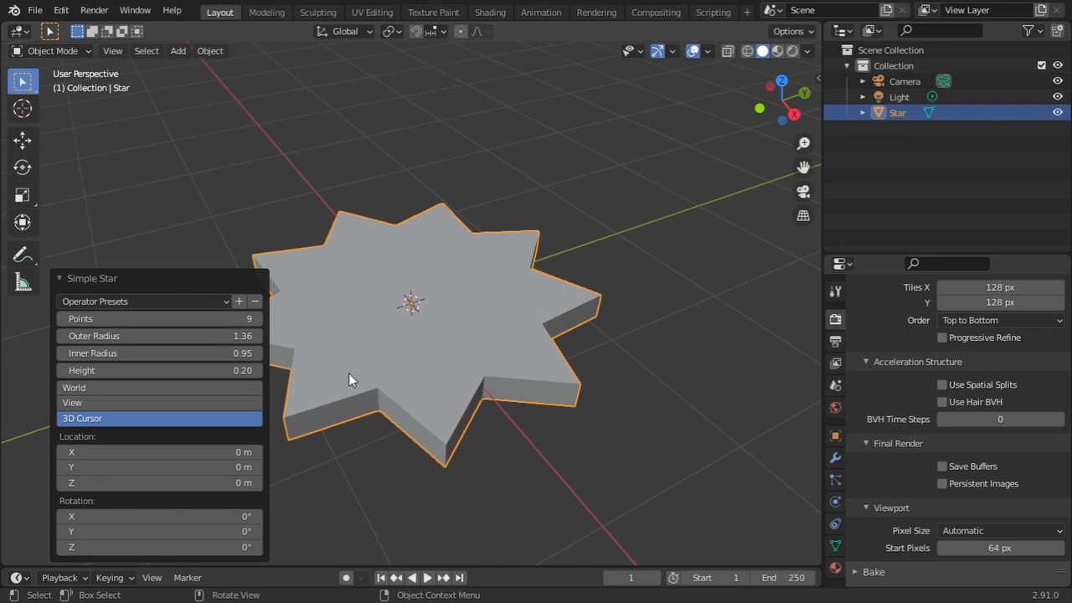
{"action": "left_click_drag", "start_coordinate": [199, 452], "coordinate": [194, 484]}
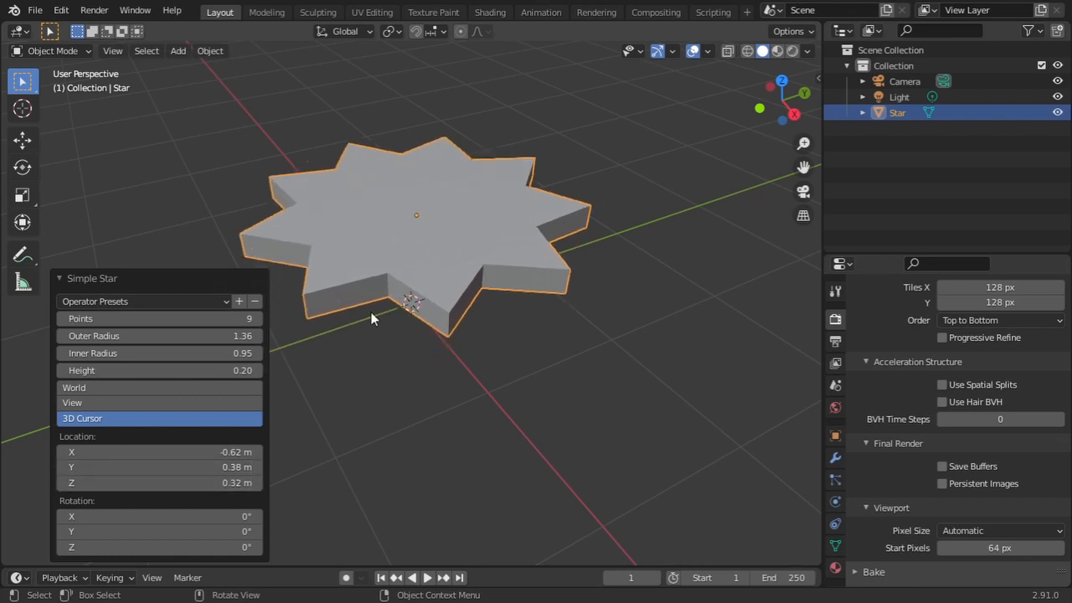
Delete the star from the scene.
{"action": "left_click", "coordinate": [396, 282]}
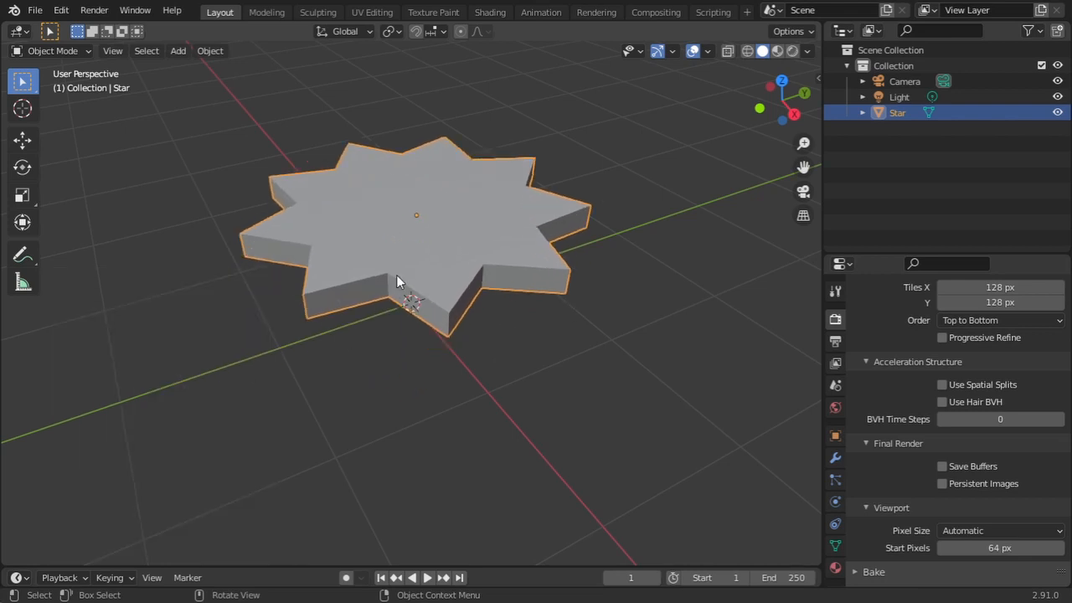
{"action": "key", "text": "Delete"}
Add a Step Pyramid mesh from the extra objects at the world origin.
{"action": "left_click", "coordinate": [178, 51]}
{"action": "mouse_move", "coordinate": [191, 70]}
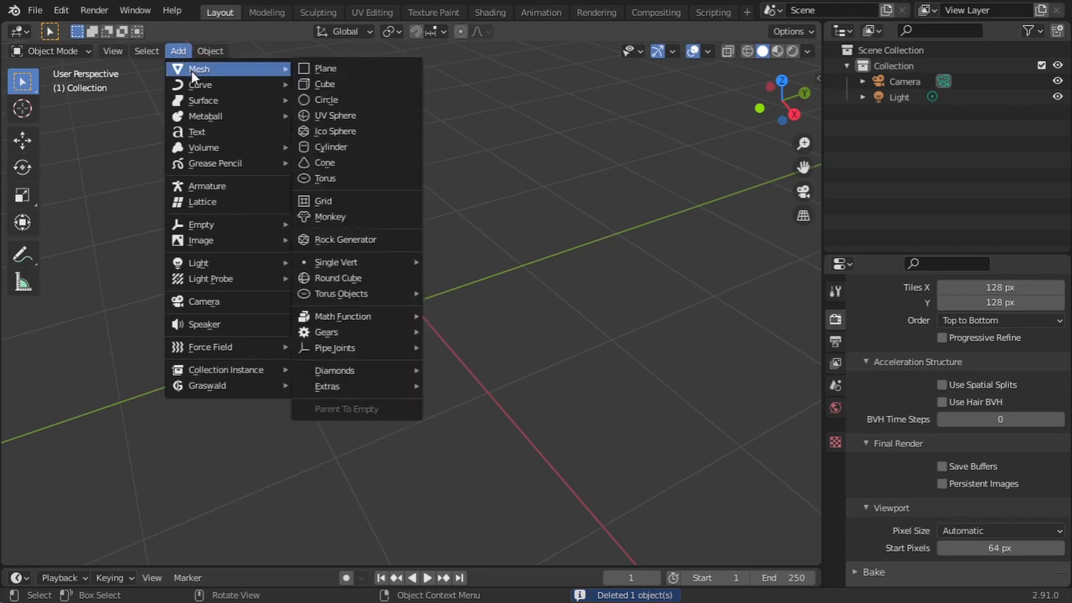
{"action": "mouse_move", "coordinate": [352, 388]}
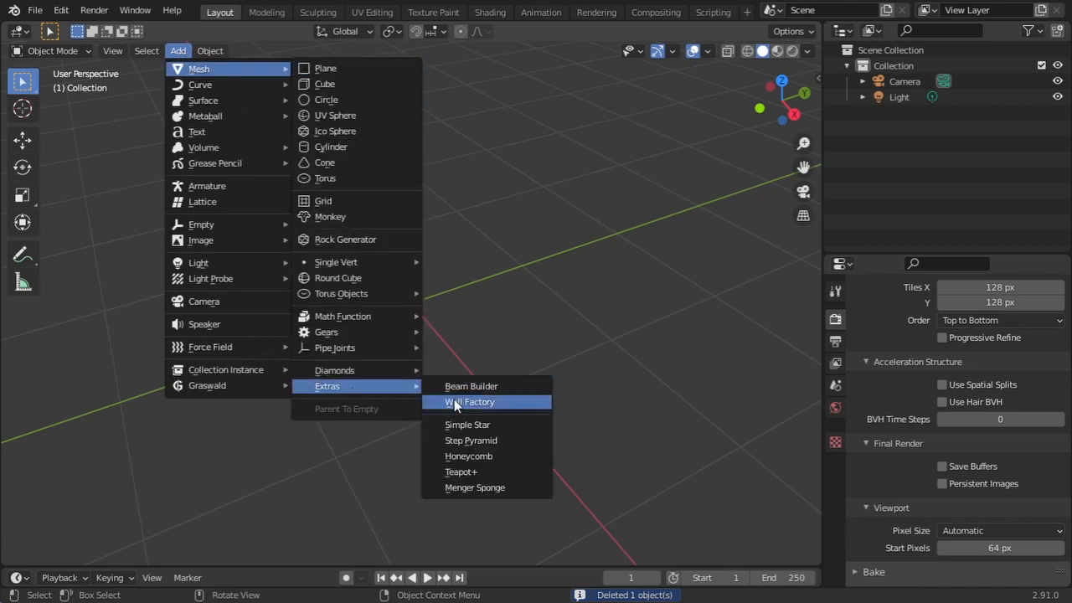
{"action": "left_click", "coordinate": [453, 442]}
{"action": "middle_click_drag", "start_coordinate": [433, 371], "coordinate": [607, 397]}
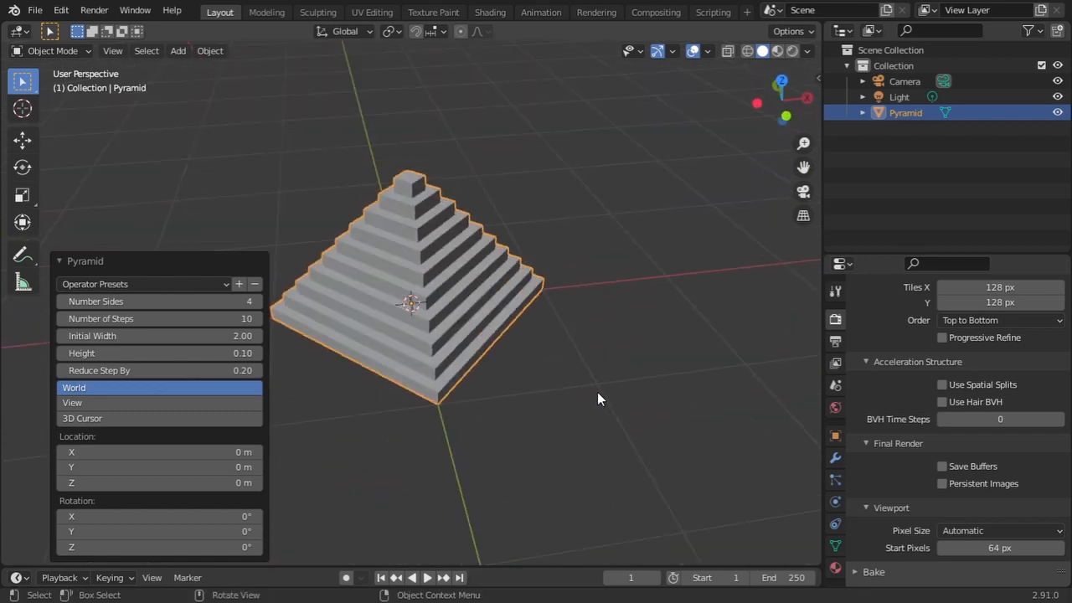
{"action": "scroll", "coordinate": [544, 355], "scroll_direction": "up", "scroll_amount": 2}
{"action": "middle_click_drag", "start_coordinate": [508, 318], "coordinate": [601, 351], "text": "shift"}
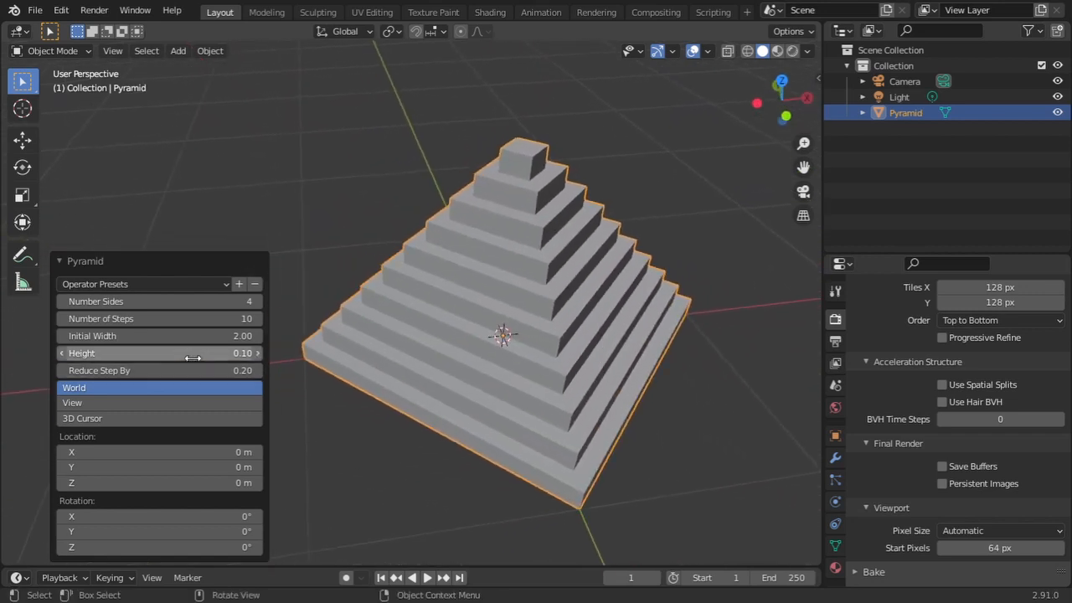
Set the pyramid to 6 sides and 20 steps with an initial width of 4.52.
{"action": "mouse_move", "coordinate": [150, 301]}
{"action": "left_mouse_down"}
{"action": "mouse_move", "coordinate": [209, 302]}
{"action": "mouse_move", "coordinate": [146, 301]}
{"action": "mouse_move", "coordinate": [164, 301]}
{"action": "mouse_move", "coordinate": [140, 319]}
{"action": "mouse_move", "coordinate": [96, 318]}
{"action": "mouse_move", "coordinate": [180, 318]}
{"action": "mouse_move", "coordinate": [140, 318]}
{"action": "left_mouse_up"}
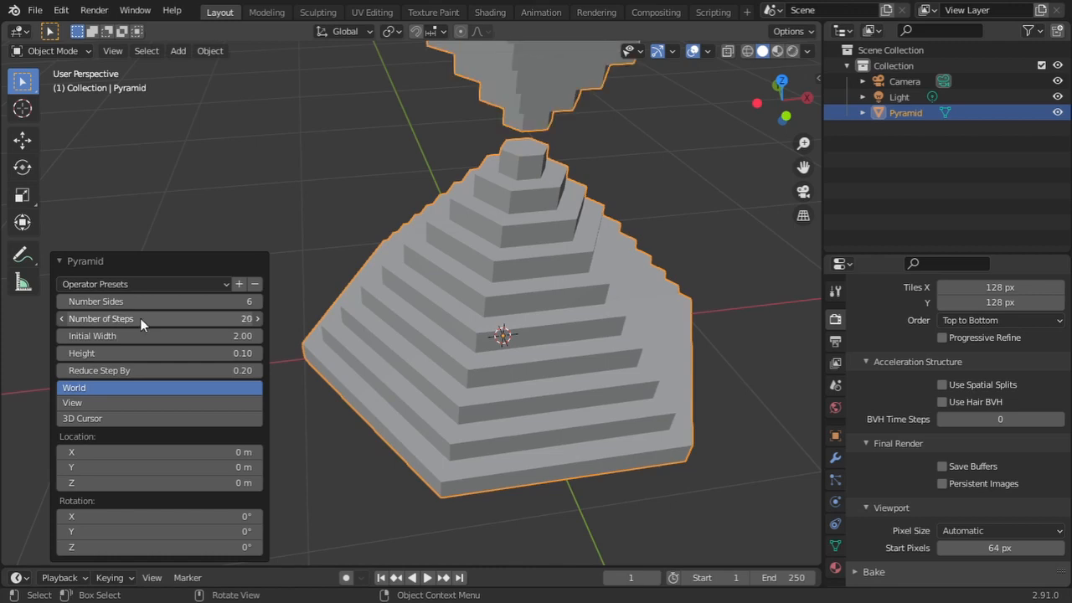
{"action": "middle_click_drag", "start_coordinate": [452, 262], "coordinate": [508, 265]}
{"action": "scroll", "coordinate": [508, 265], "scroll_direction": "up", "scroll_amount": 1}
{"action": "left_click_drag", "start_coordinate": [170, 336], "coordinate": [266, 336]}
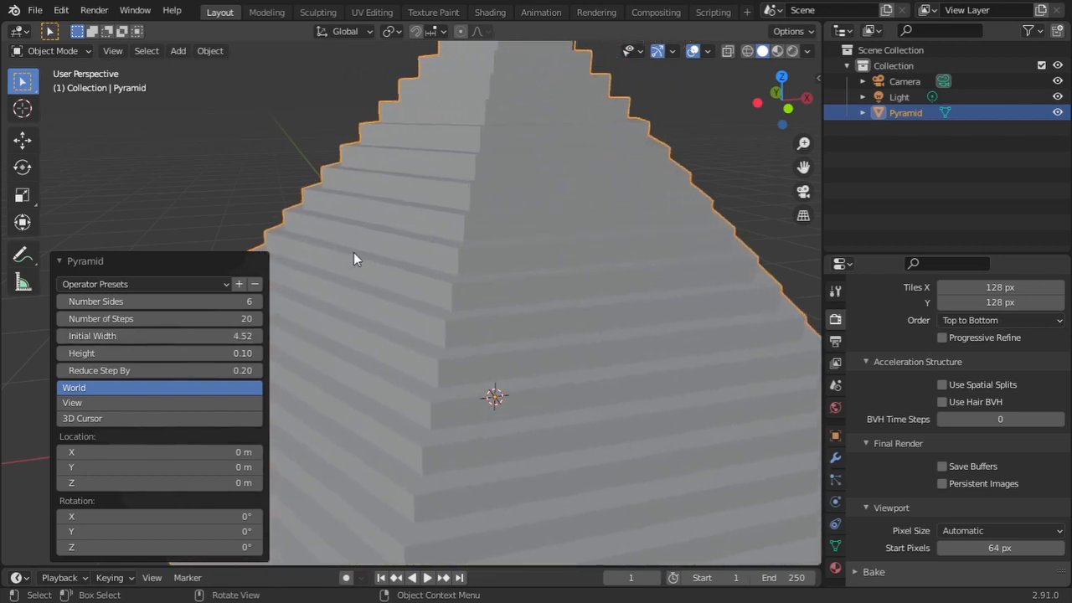
{"action": "scroll", "coordinate": [459, 258], "scroll_direction": "down", "scroll_amount": 2}
{"action": "middle_click_drag", "start_coordinate": [459, 258], "coordinate": [504, 356]}
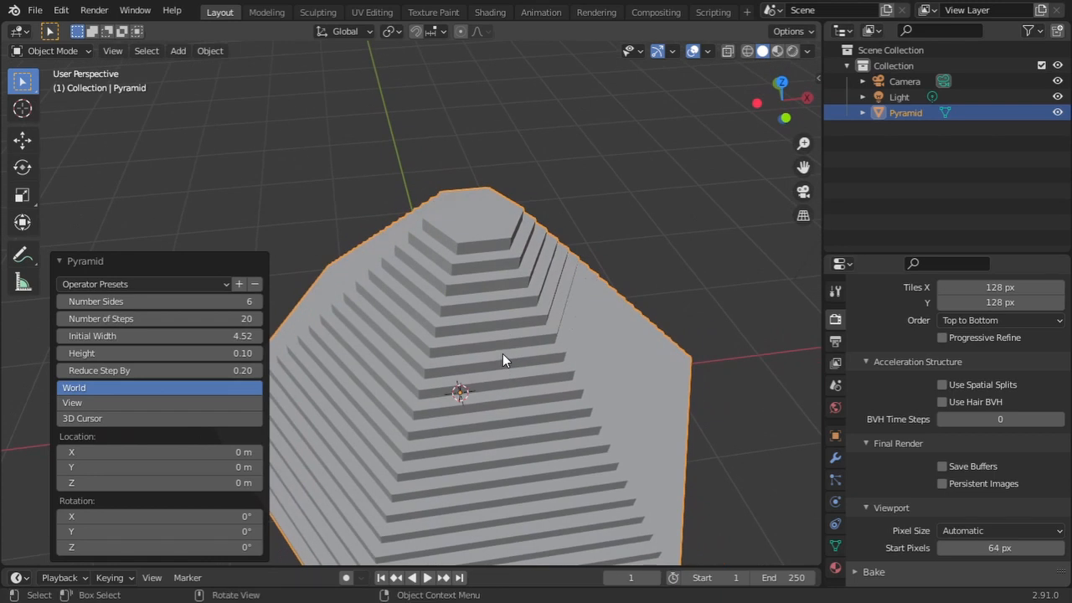
Try changing the pyramid's step height, keep it at 0.10, and set Reduce Step By to 0.23.
{"action": "mouse_move", "coordinate": [155, 353]}
{"action": "left_mouse_down"}
{"action": "mouse_move", "coordinate": [142, 352]}
{"action": "mouse_move", "coordinate": [172, 353]}
{"action": "mouse_move", "coordinate": [125, 352]}
{"action": "mouse_move", "coordinate": [192, 353]}
{"action": "mouse_move", "coordinate": [159, 353]}
{"action": "left_mouse_up"}
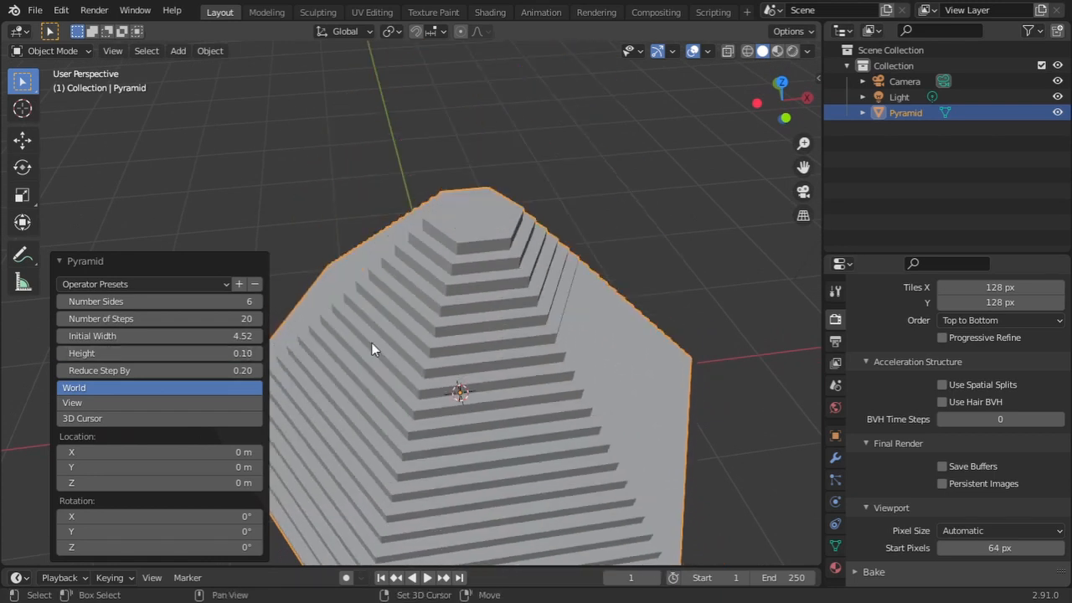
{"action": "middle_click_drag", "start_coordinate": [397, 323], "coordinate": [432, 299]}
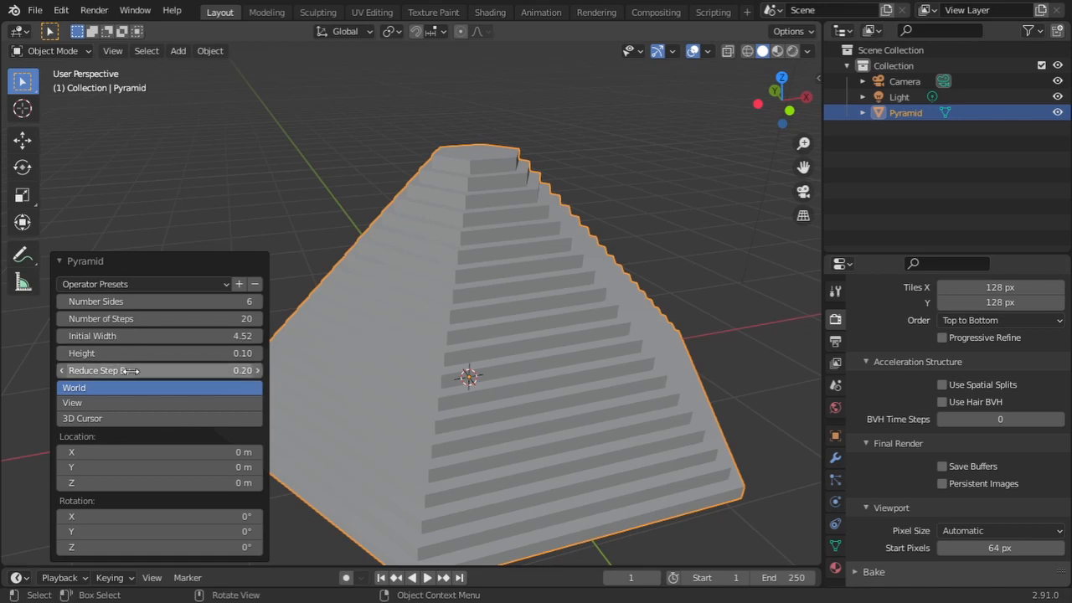
{"action": "mouse_move", "coordinate": [148, 370]}
{"action": "left_mouse_down"}
{"action": "mouse_move", "coordinate": [184, 370]}
{"action": "mouse_move", "coordinate": [126, 370]}
{"action": "mouse_move", "coordinate": [160, 370]}
{"action": "left_mouse_up"}
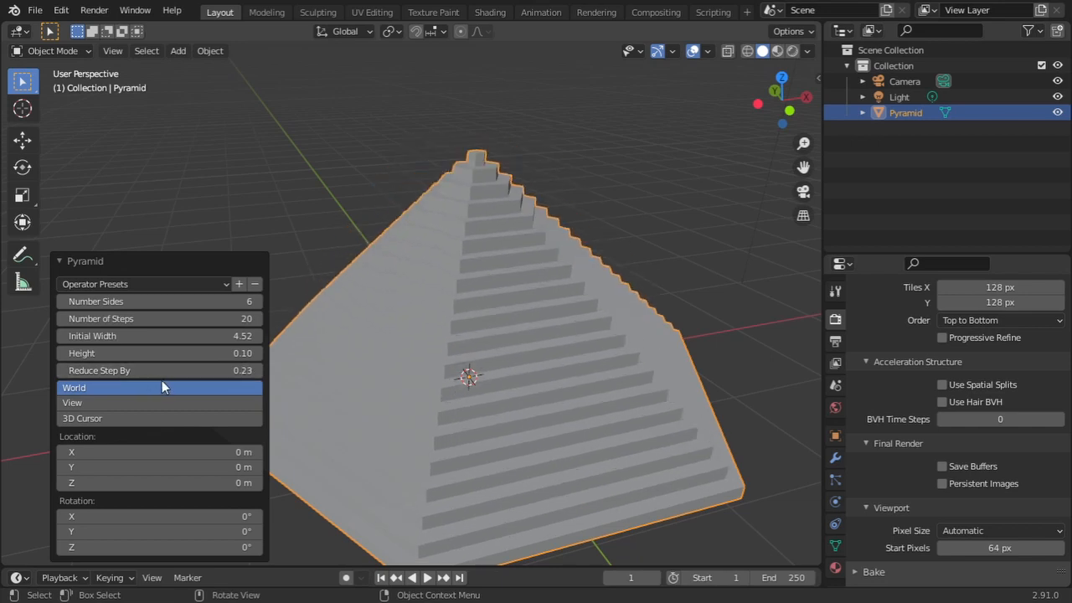
{"action": "middle_click_drag", "start_coordinate": [405, 284], "coordinate": [528, 289]}
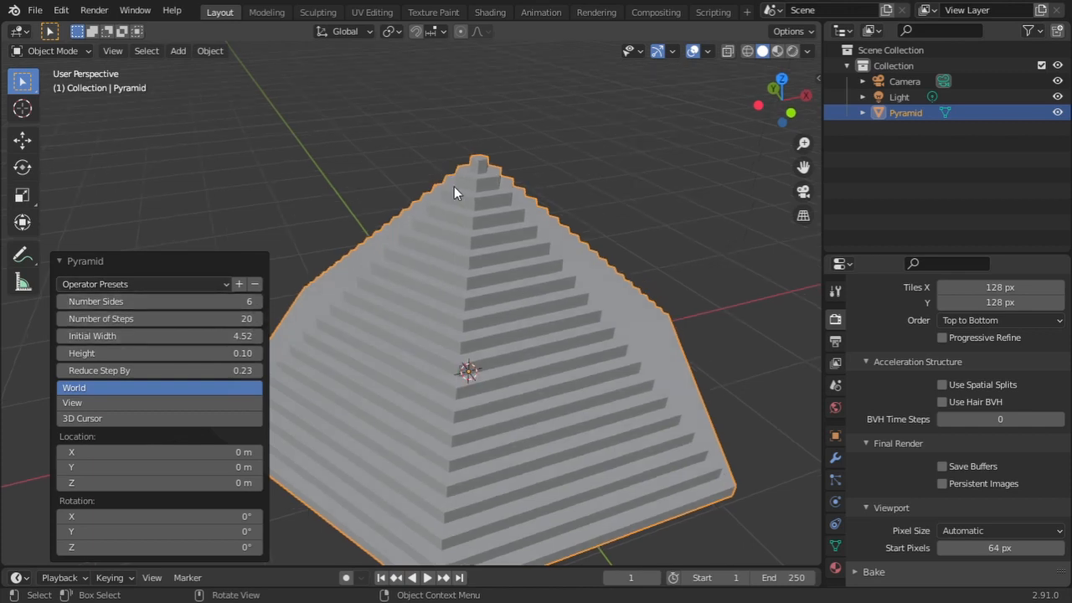
{"action": "middle_click_drag", "start_coordinate": [509, 277], "coordinate": [543, 342]}
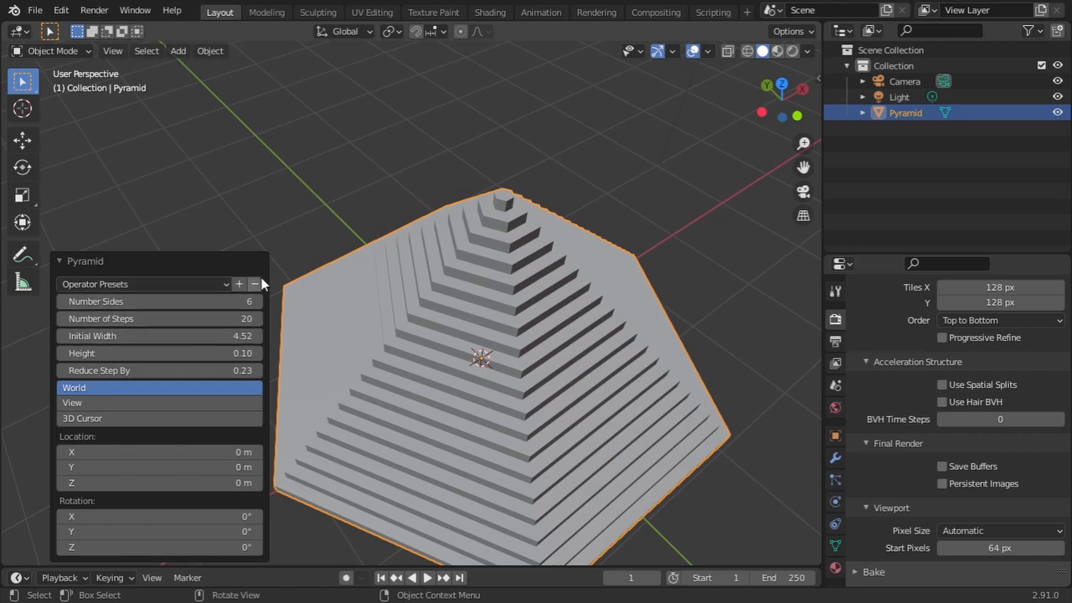
Save the current pyramid settings as an operator preset named 1.
{"action": "left_click", "coordinate": [238, 287]}
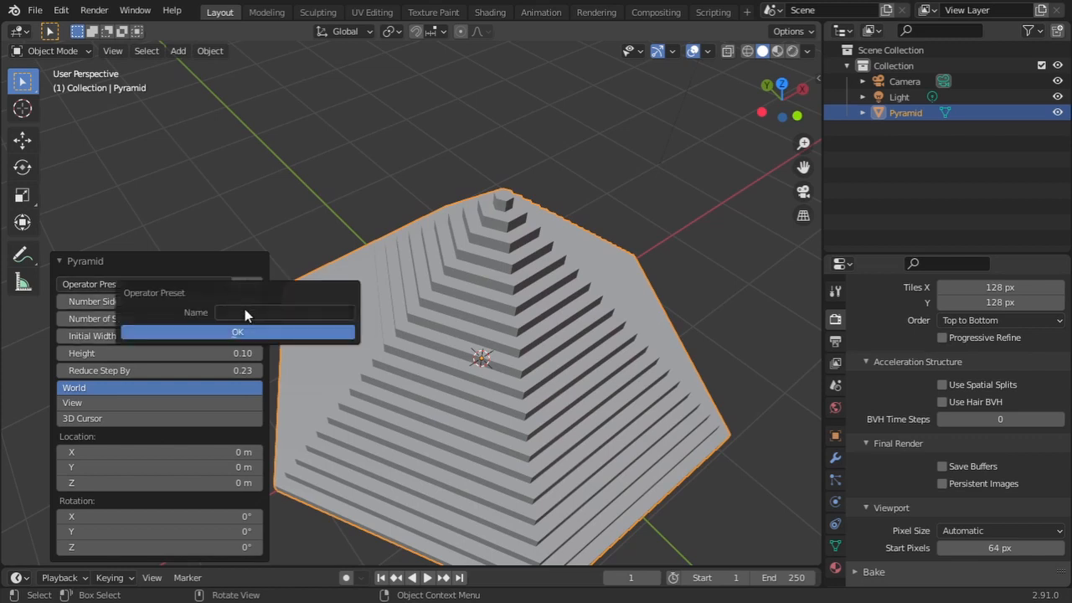
{"action": "left_click", "coordinate": [246, 311]}
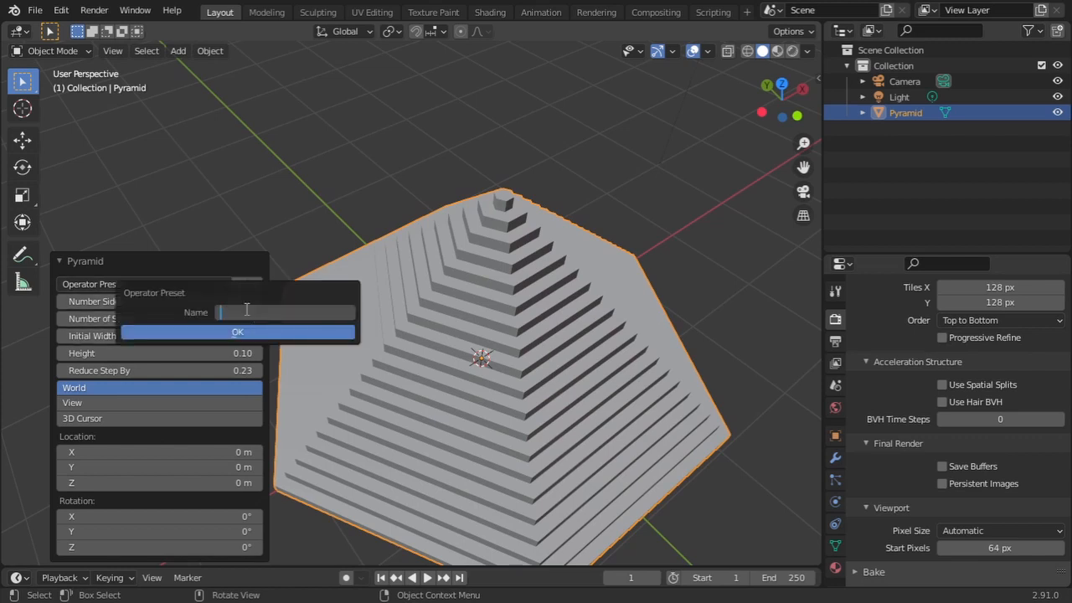
{"action": "type", "text": "1"}
{"action": "key", "text": "Return"}
{"action": "left_click", "coordinate": [227, 333]}
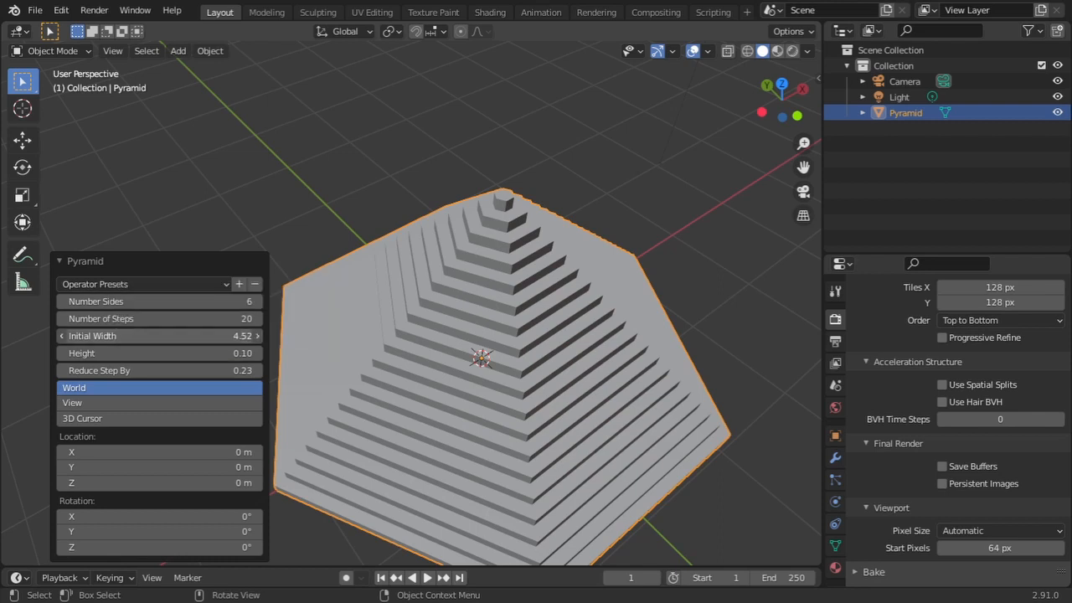
Reset the pyramid's number of sides, number of steps, initial width, height and step reduction to their default values.
{"action": "right_click", "coordinate": [172, 300]}
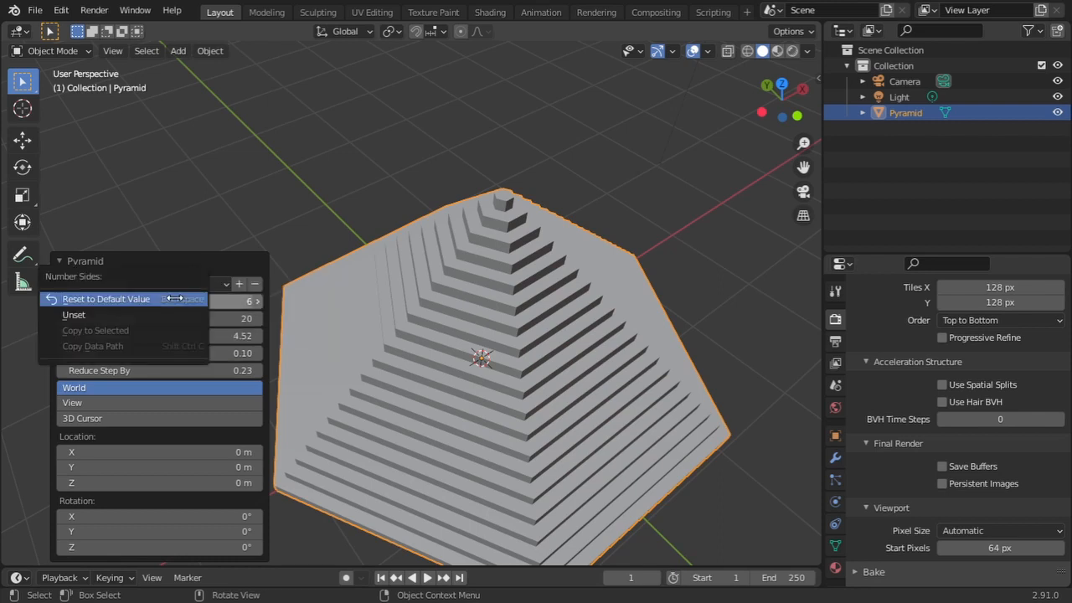
{"action": "left_click", "coordinate": [172, 300]}
{"action": "right_click", "coordinate": [172, 318]}
{"action": "left_click", "coordinate": [172, 318]}
{"action": "right_click", "coordinate": [176, 335]}
{"action": "left_click", "coordinate": [176, 336]}
{"action": "right_click", "coordinate": [180, 352]}
{"action": "left_click", "coordinate": [180, 353]}
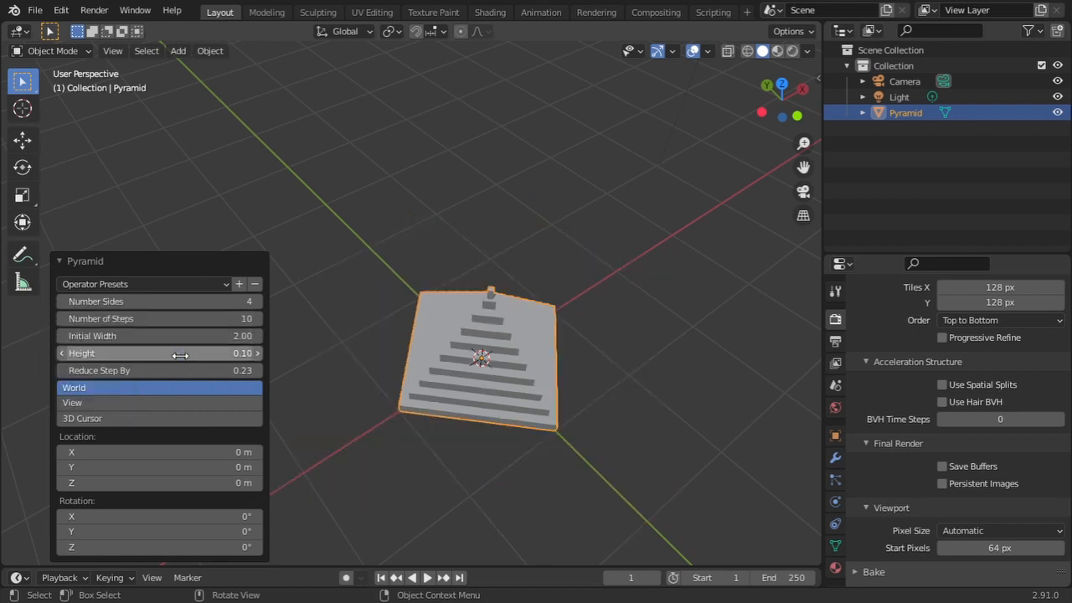
{"action": "right_click", "coordinate": [180, 369]}
{"action": "left_click", "coordinate": [180, 369]}
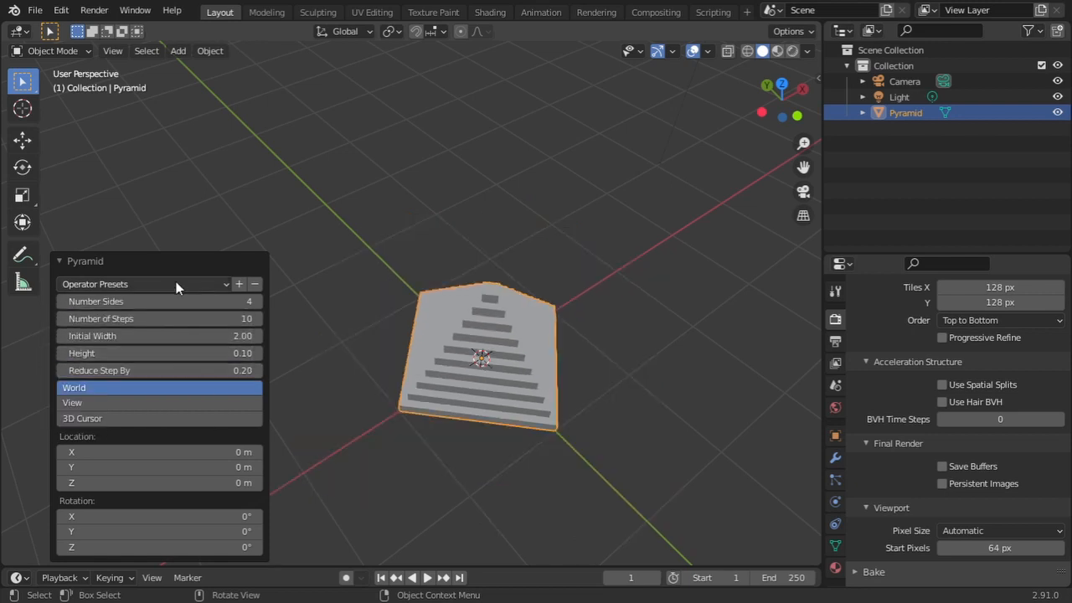
Apply the saved operator preset 1 to the pyramid.
{"action": "left_click", "coordinate": [175, 283]}
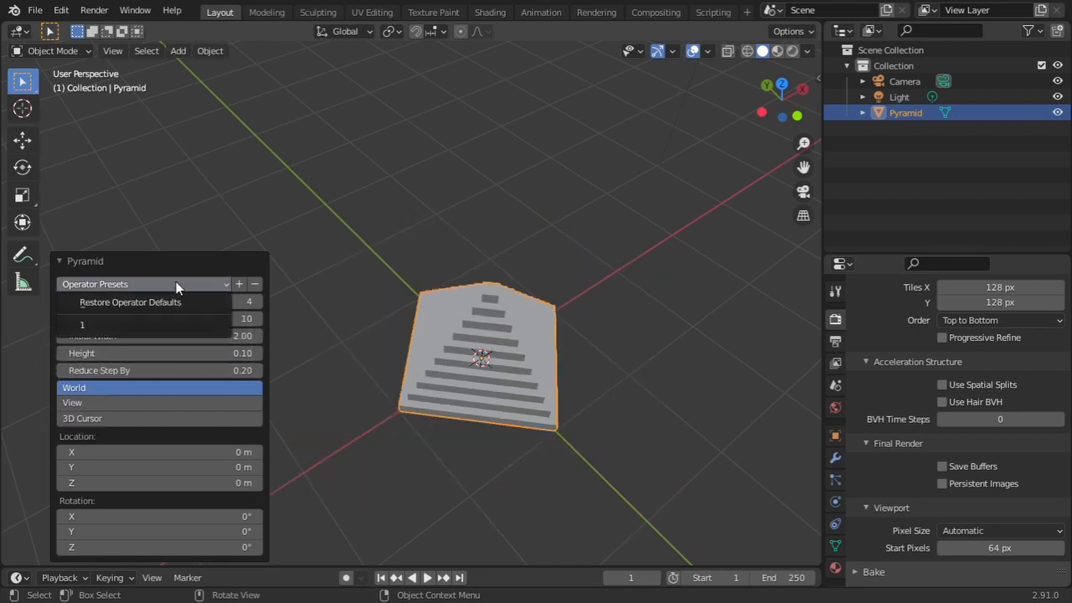
{"action": "left_click", "coordinate": [97, 324]}
{"action": "middle_click_drag", "start_coordinate": [516, 383], "coordinate": [540, 363]}
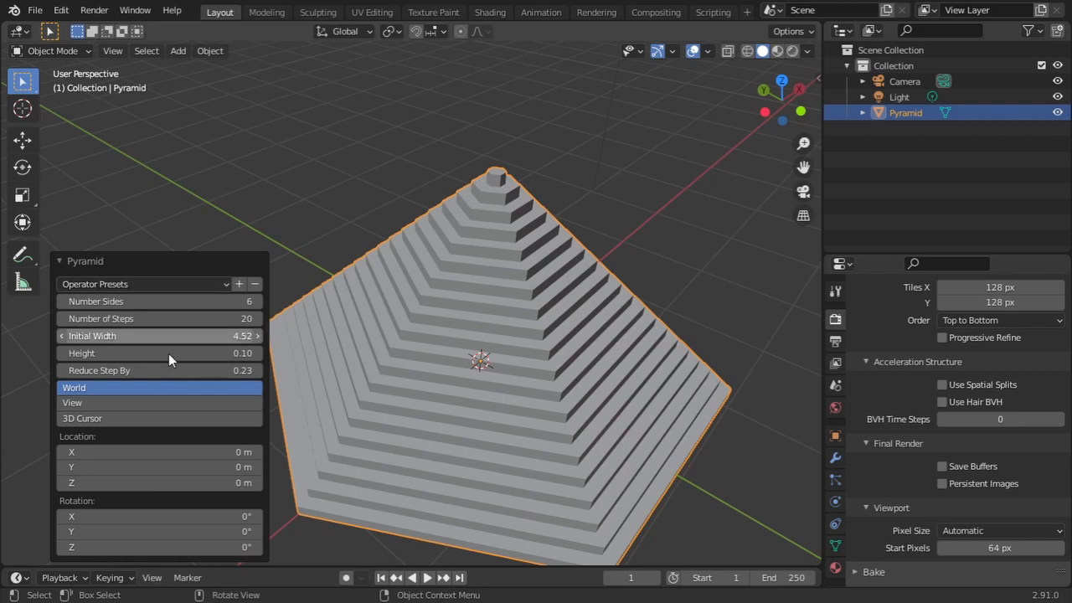
Set the pyramid's location to X 0.93 m, Y 0.49 m and Z 0.55 m.
{"action": "left_click_drag", "start_coordinate": [150, 453], "coordinate": [229, 453]}
{"action": "left_click_drag", "start_coordinate": [115, 467], "coordinate": [161, 482]}
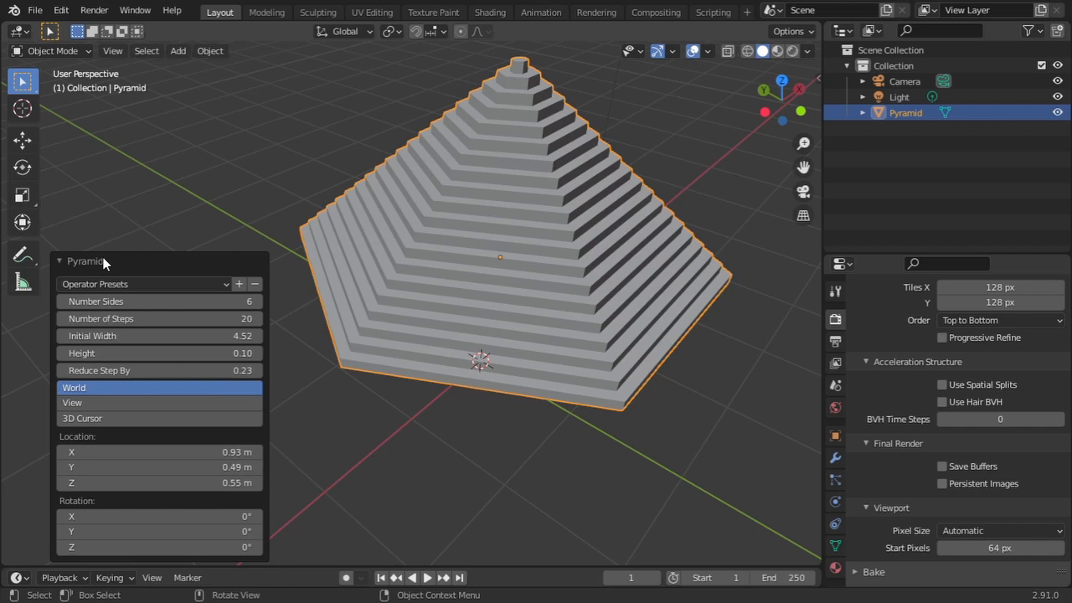
{"action": "middle_click_drag", "start_coordinate": [361, 261], "coordinate": [567, 372]}
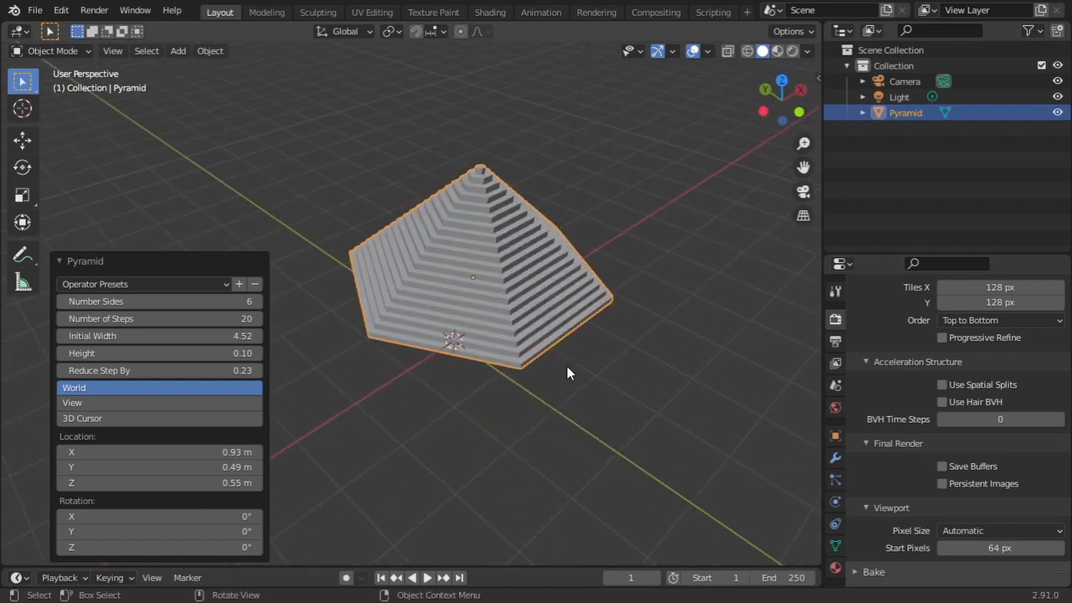